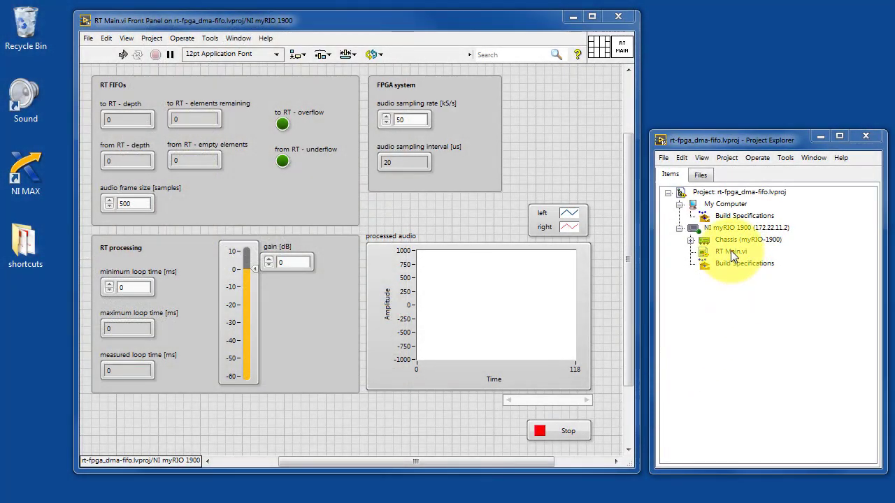
Select RT Main.vi in the project tree and bring its front panel forward
left_click(730, 251)
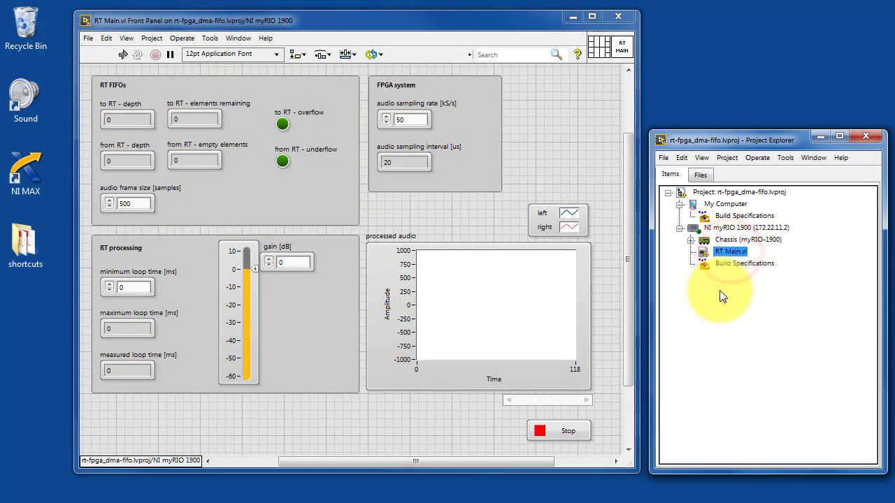
left_click(443, 24)
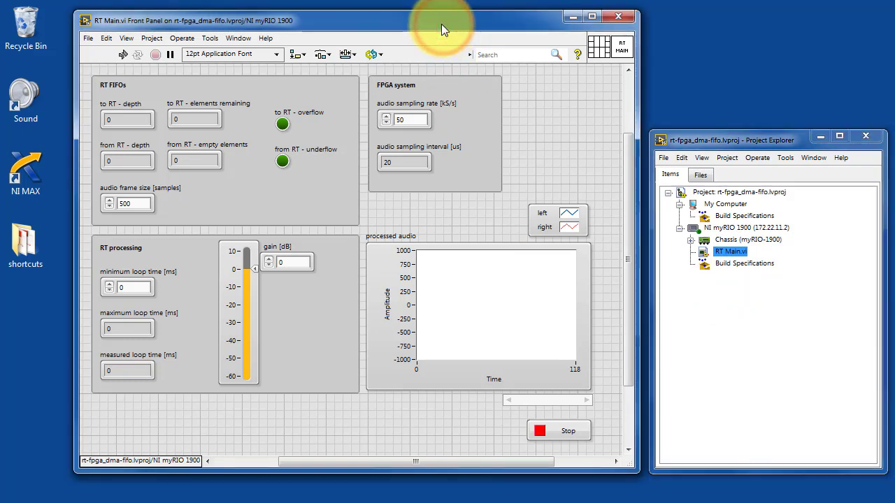
left_click(105, 77)
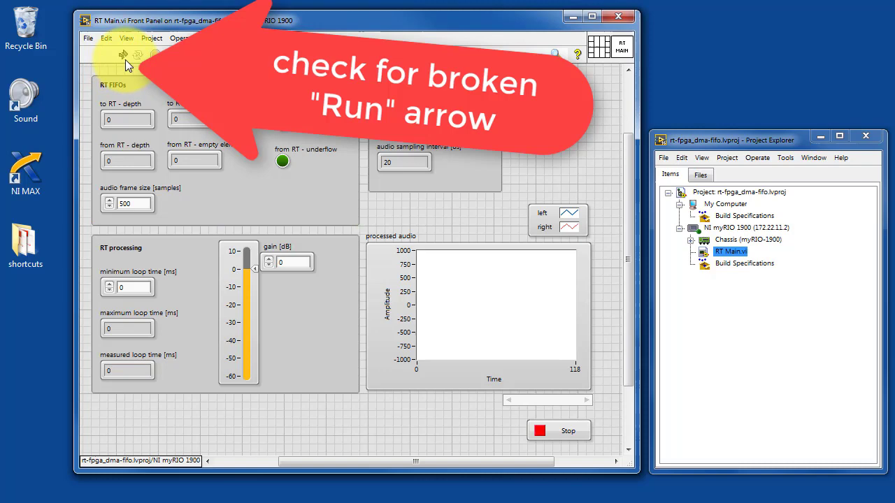
left_click(124, 56)
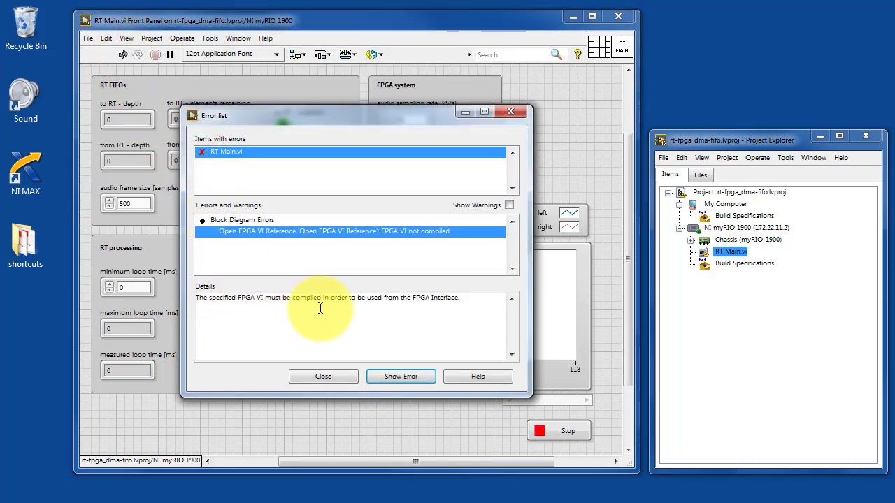
left_click(348, 376)
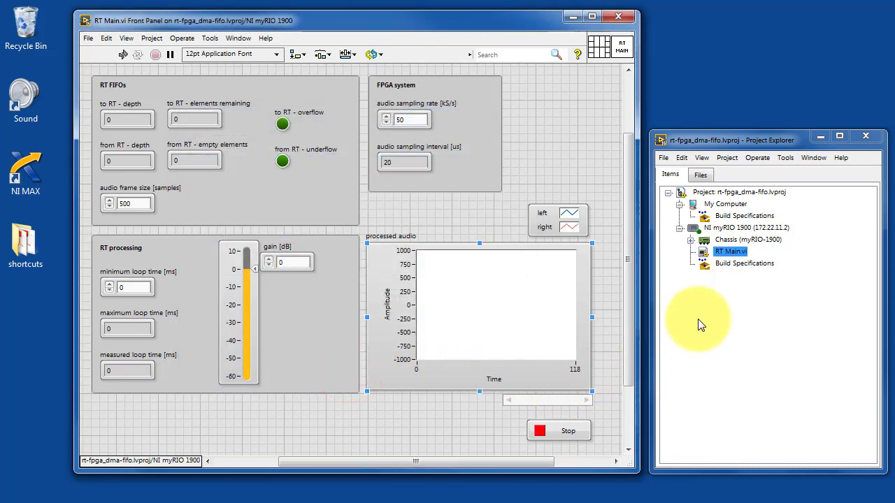
Build the FPGA Main specification on the local compile server, saving FPGA Main.vi
left_click(691, 239)
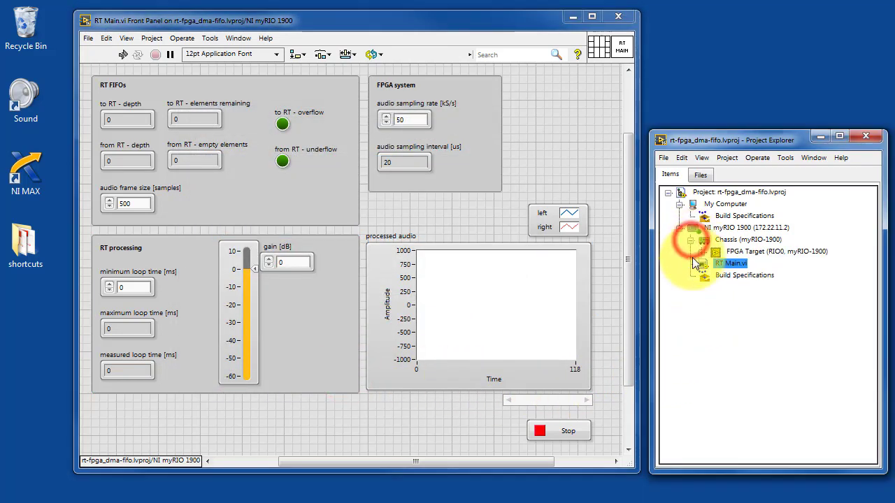
left_click(702, 251)
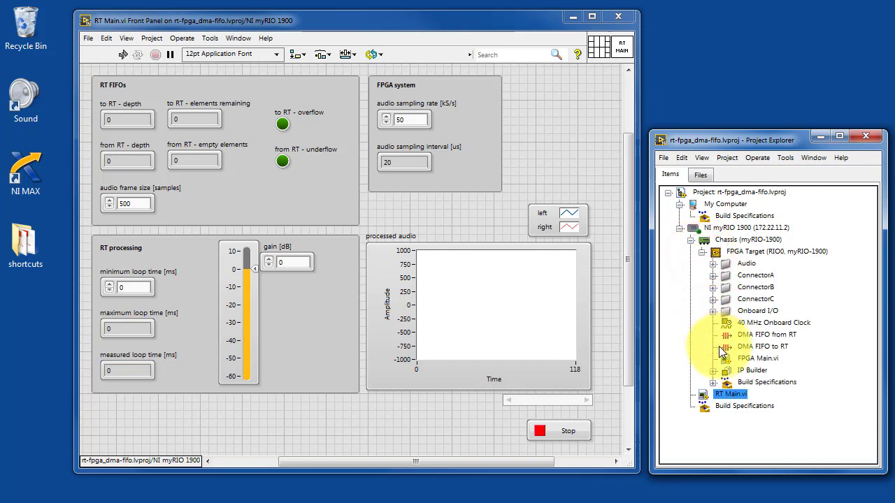
left_click(713, 382)
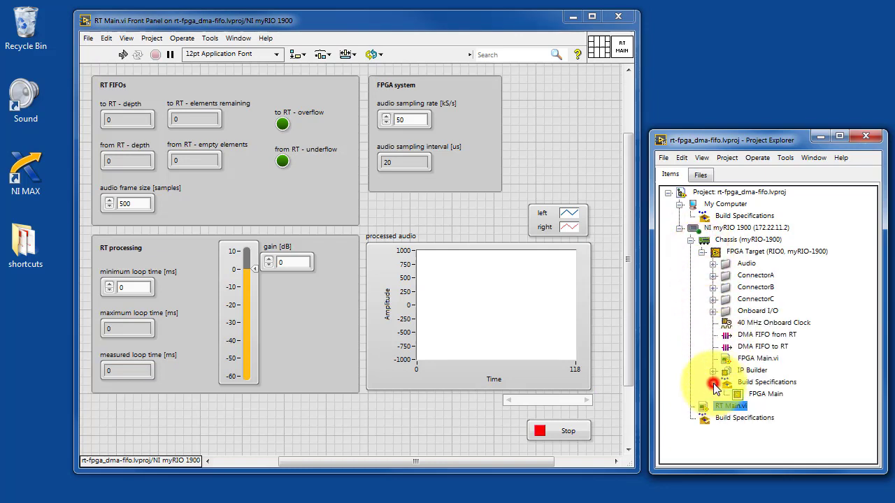
right_click(767, 391)
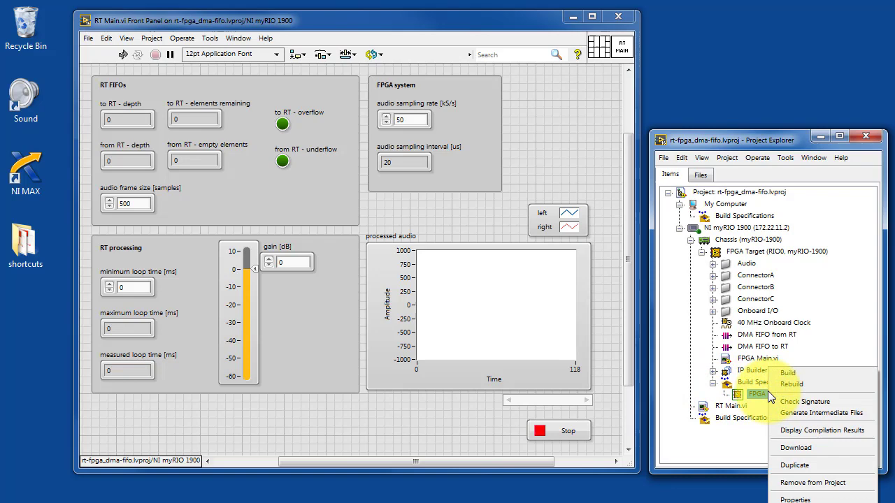
left_click(792, 387)
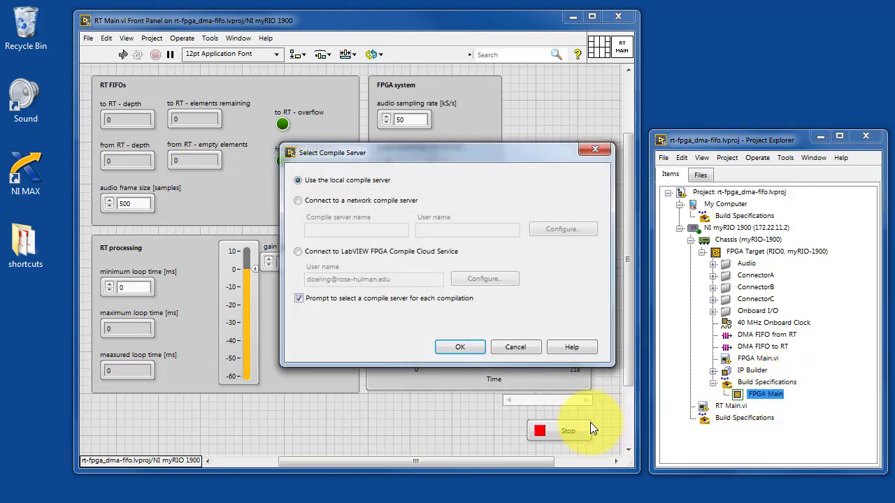
left_click(474, 353)
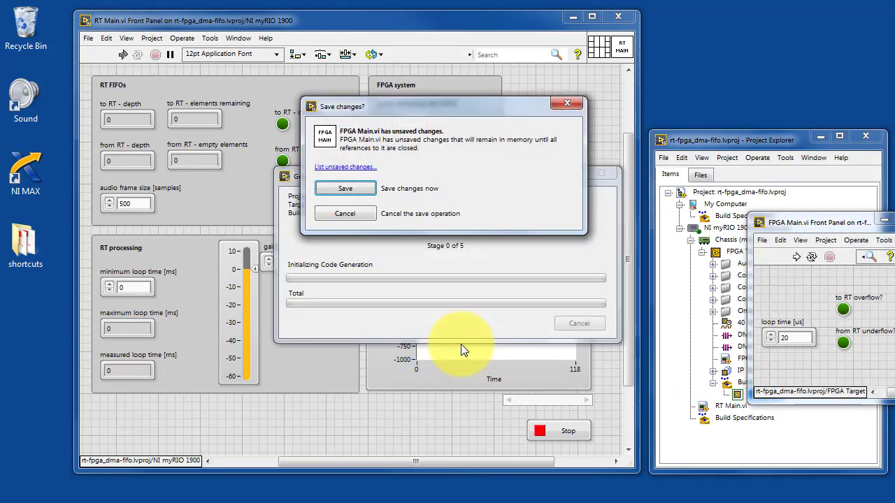
left_click(345, 190)
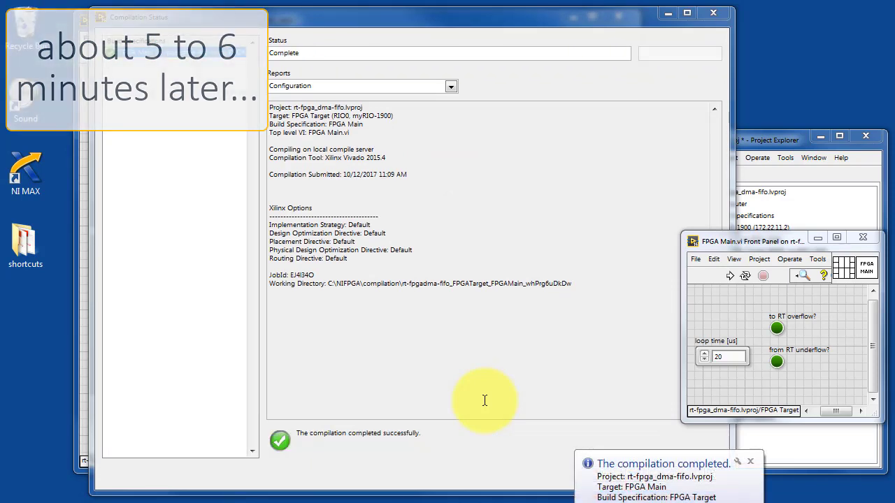
Dismiss the compilation-complete notification and close the Compilation Status window
left_click(750, 462)
left_click(605, 474)
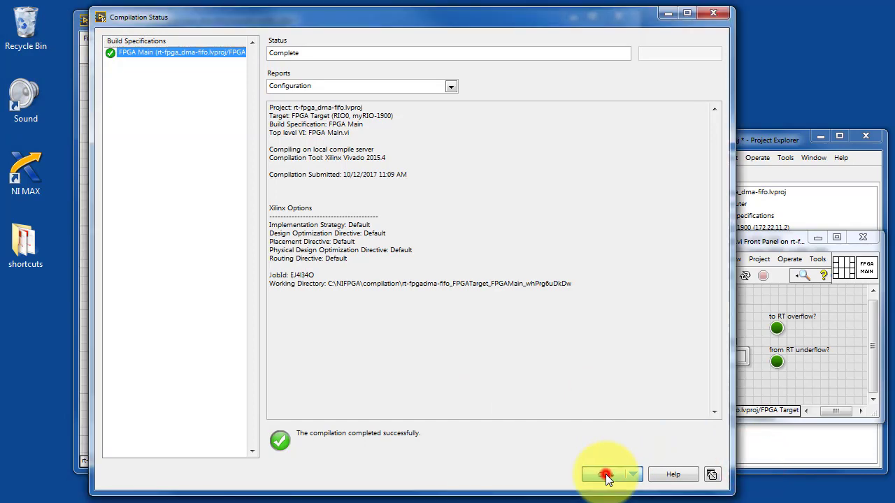
left_click(760, 141)
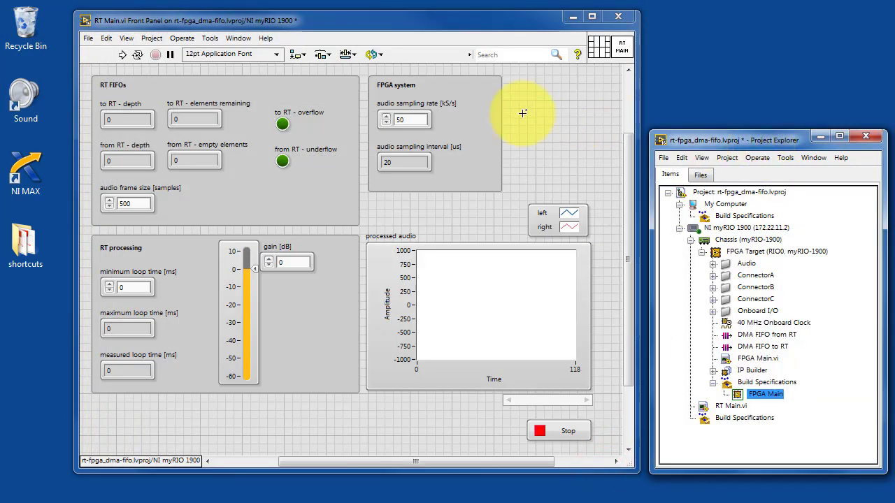
Run RT Main.vi on the myRIO, saving it when deployment asks
left_click(122, 54)
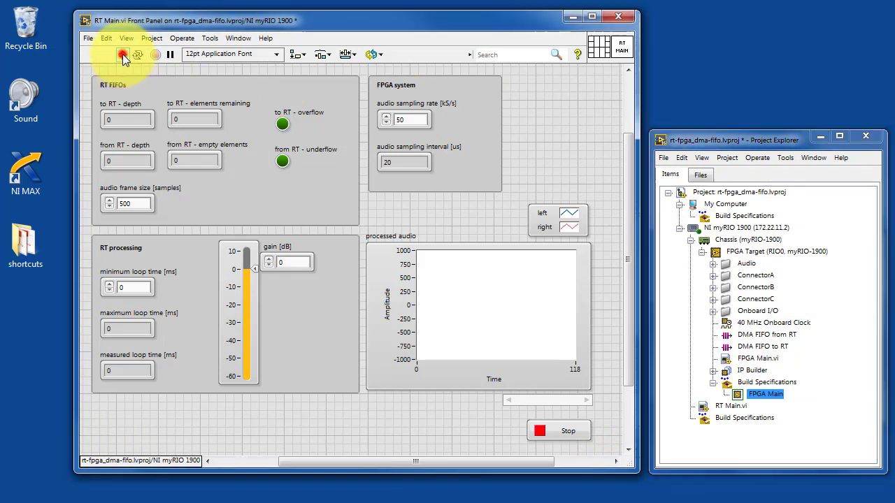
left_click(122, 53)
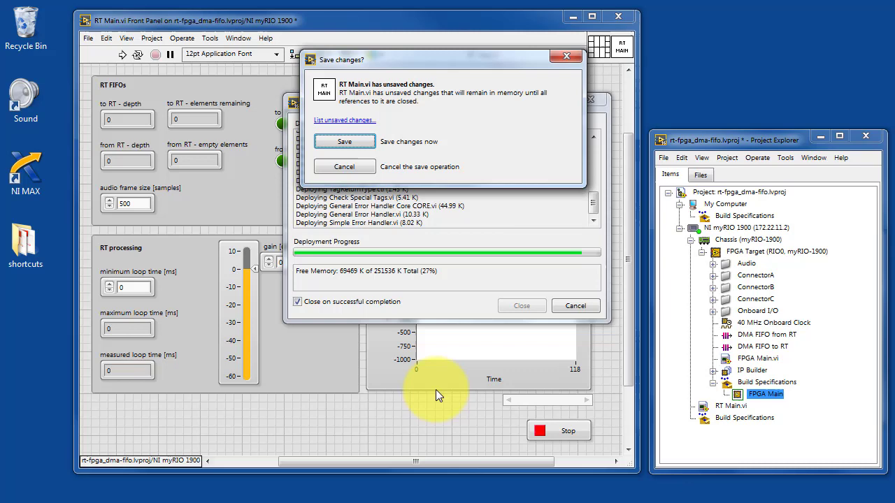
left_click(346, 142)
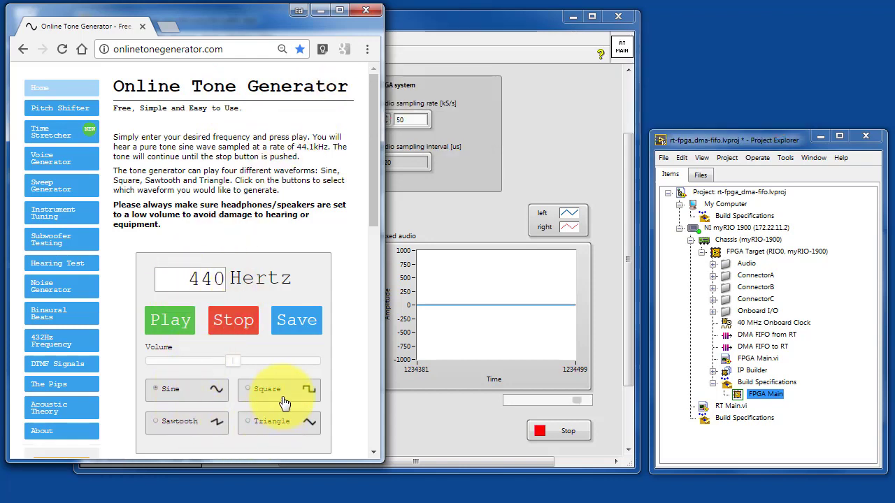
Play the 440 Hz test tone and raise the system volume
left_click(179, 324)
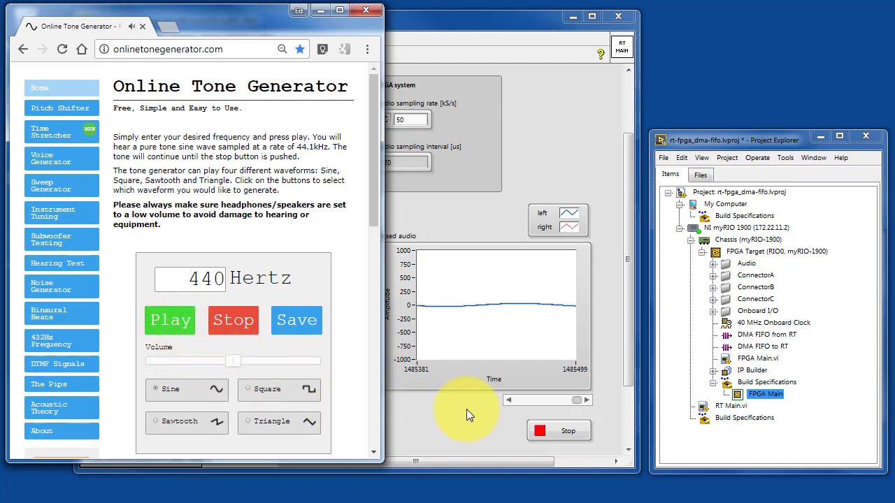
left_click(823, 500)
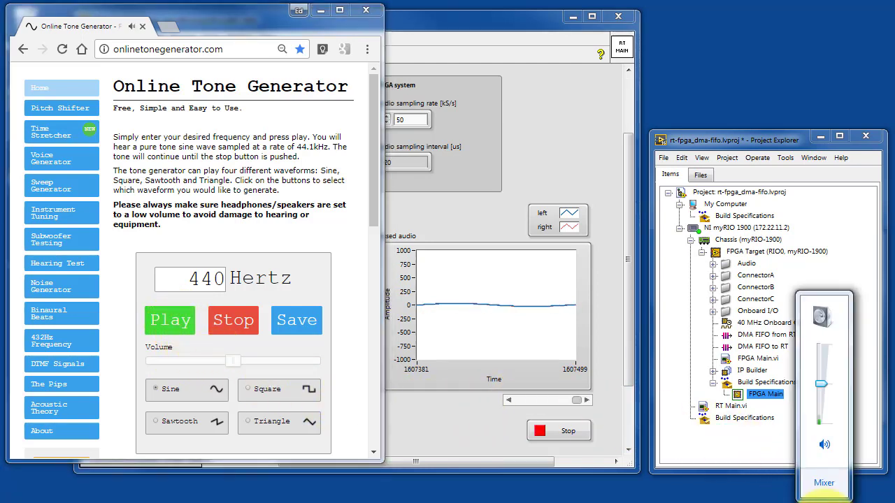
left_click_drag(820, 392, 825, 346)
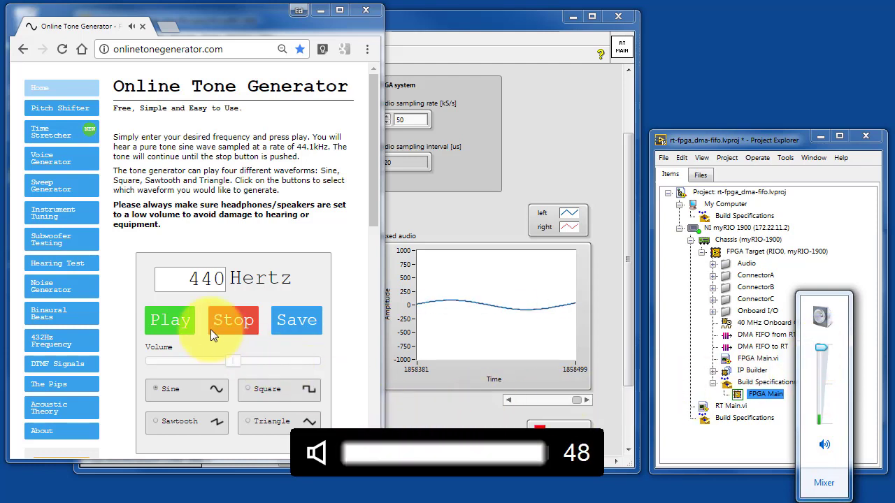
Play the tone at 500 Hz, then at 2000 Hz with tone volume at maximum
double_click(208, 278)
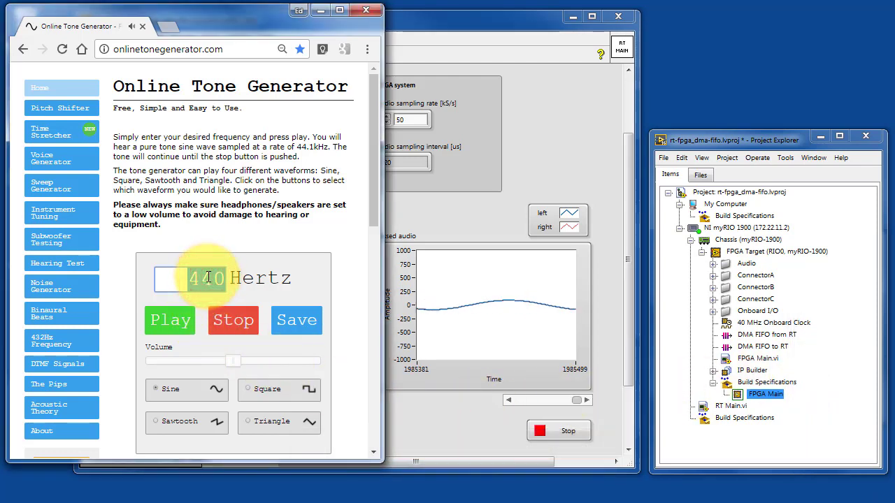
type("500")
left_click(174, 320)
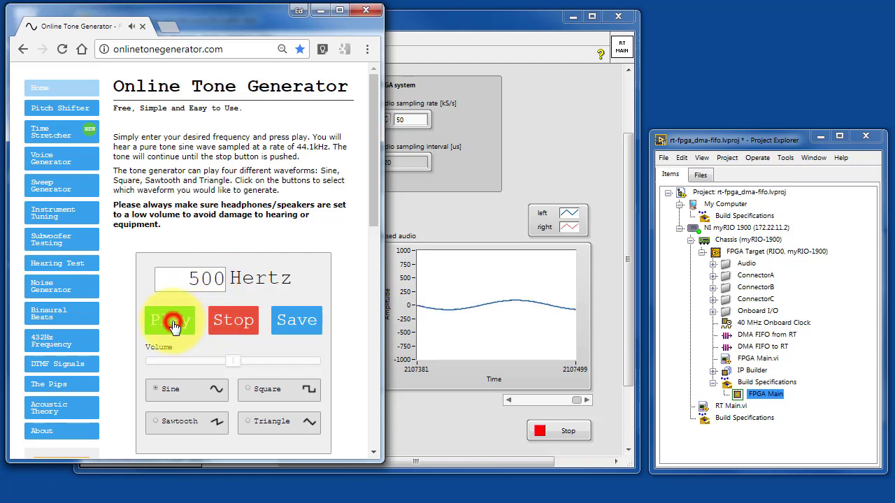
double_click(211, 278)
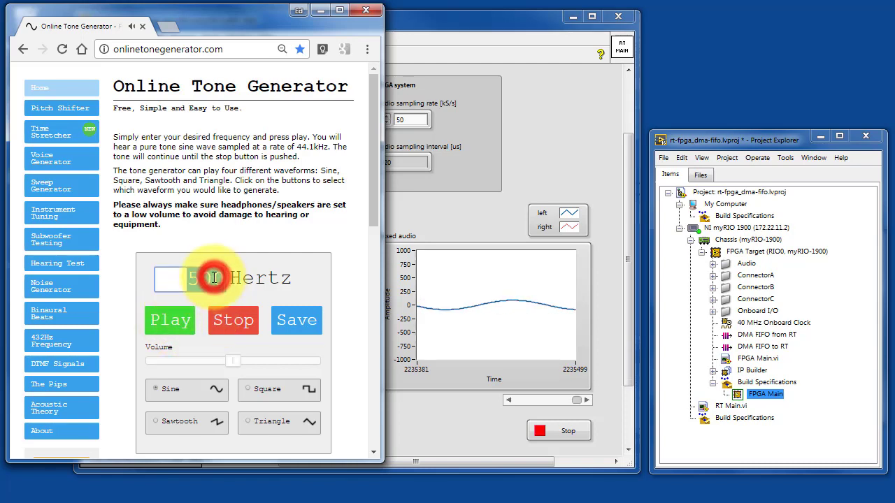
type("2")
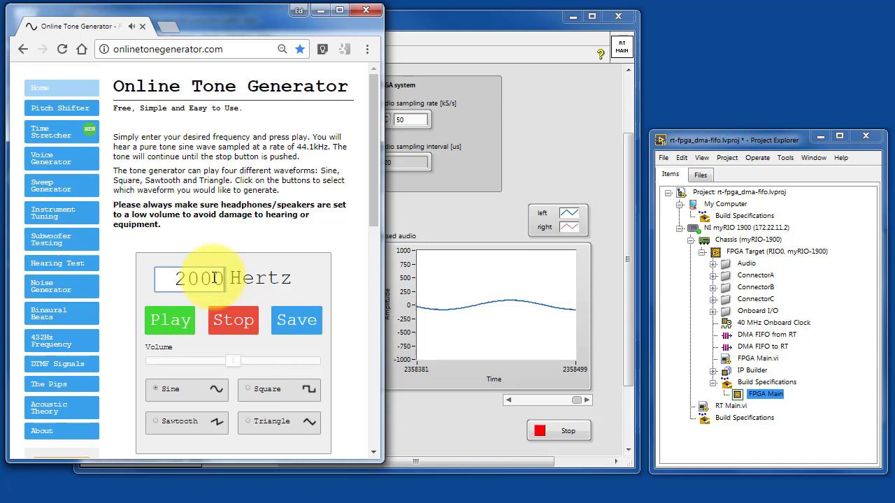
type("000")
left_click(173, 319)
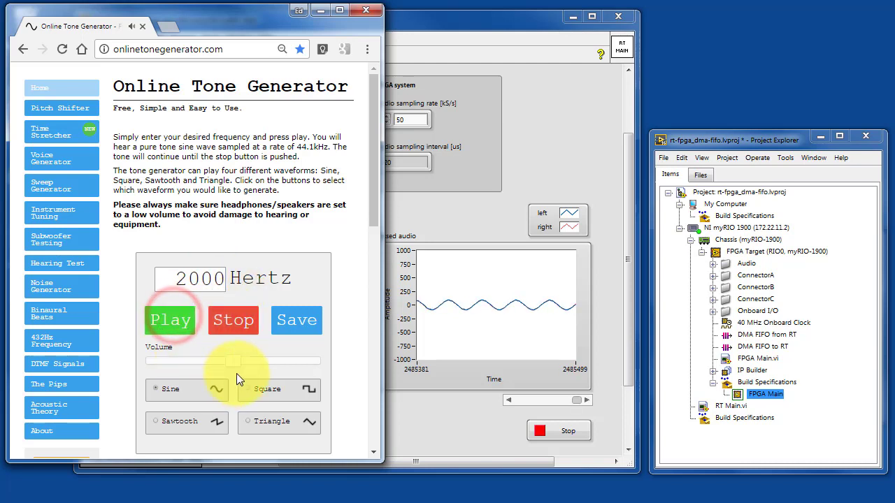
left_click_drag(234, 362, 316, 360)
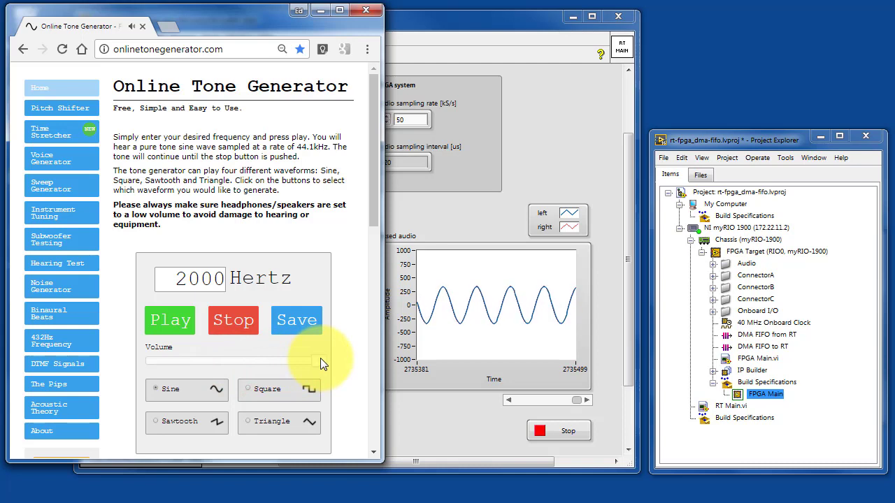
Try square, triangle and sawtooth waves, return to sine, and minimize the browser
left_click(277, 393)
left_click(281, 430)
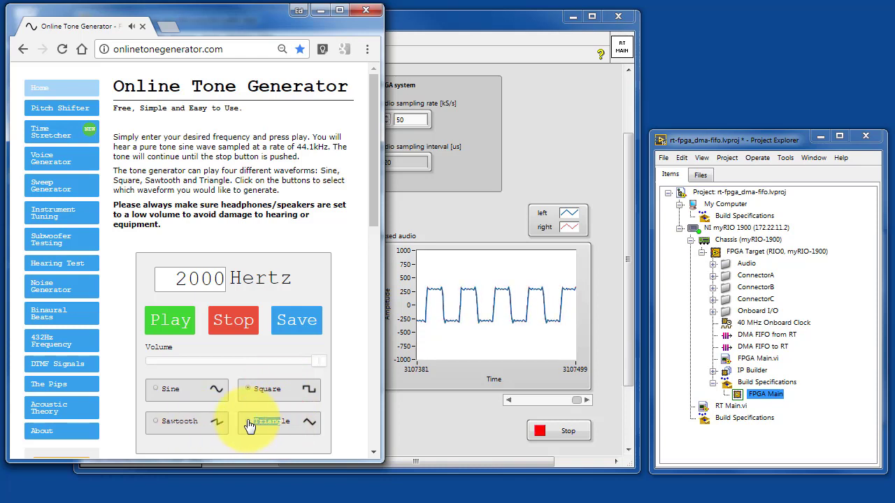
left_click(249, 424)
left_click(155, 421)
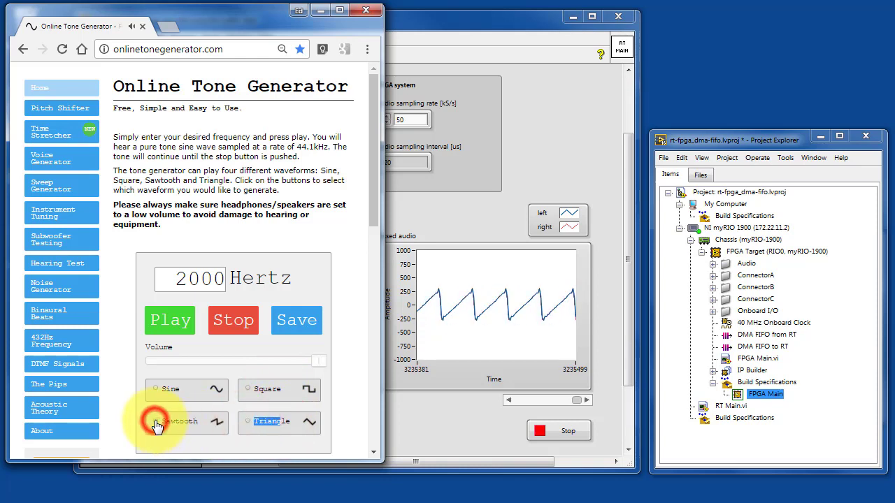
left_click(158, 392)
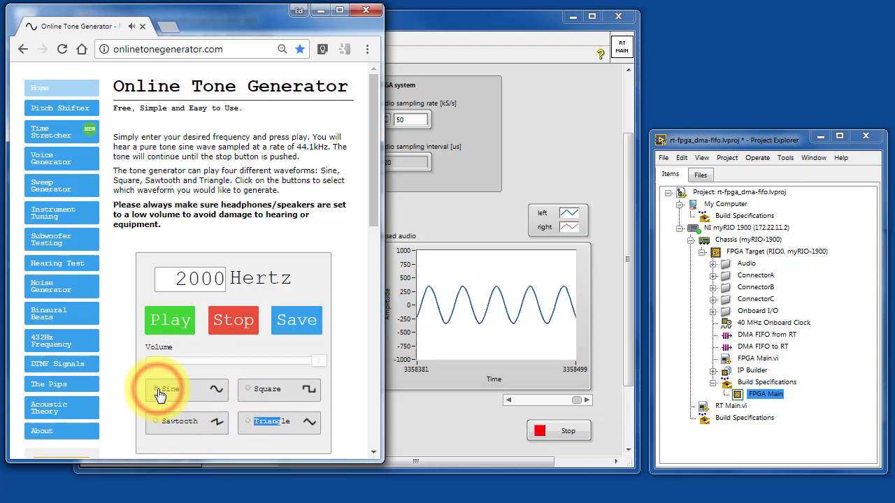
left_click(317, 9)
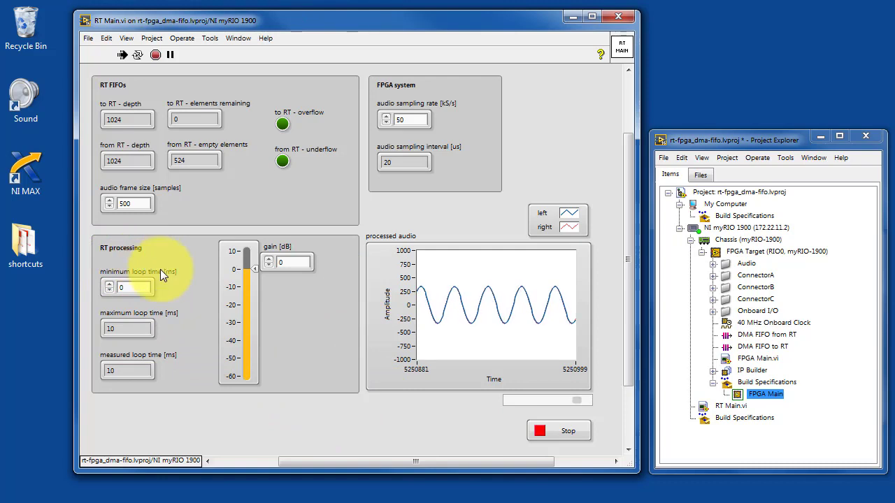
left_click_drag(254, 269, 260, 356)
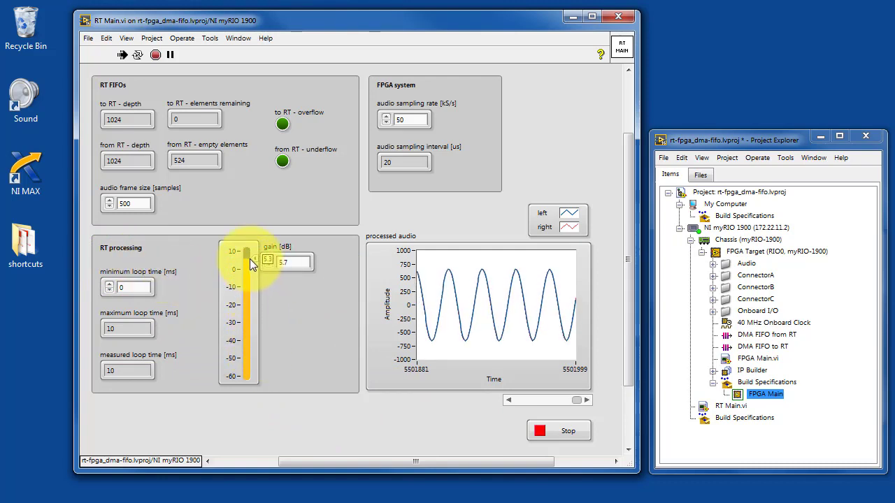
left_click_drag(250, 259, 241, 267)
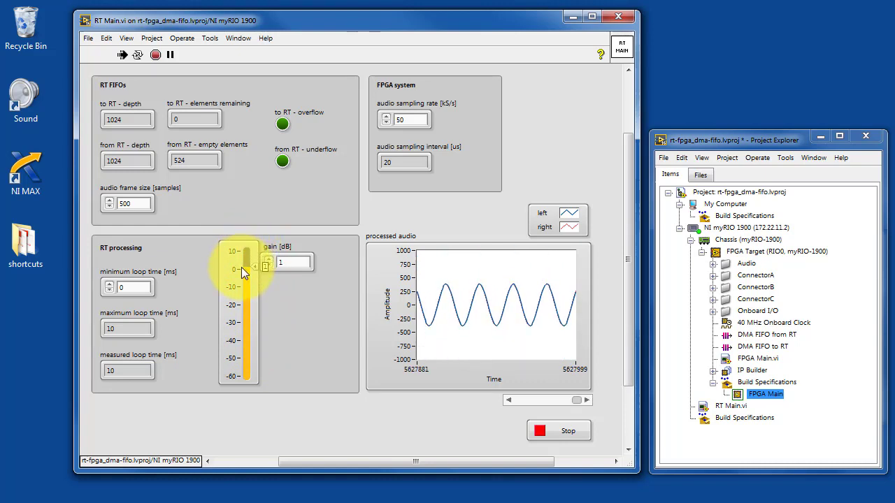
double_click(290, 262)
type("0")
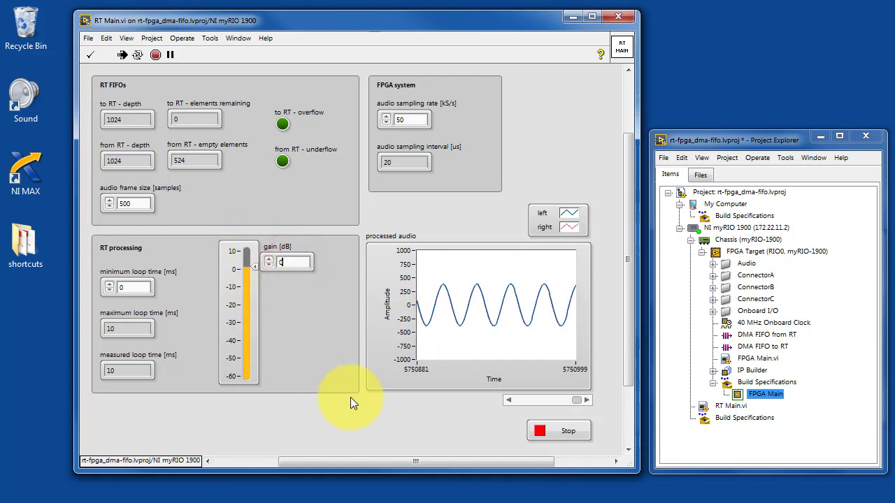
left_click(302, 315)
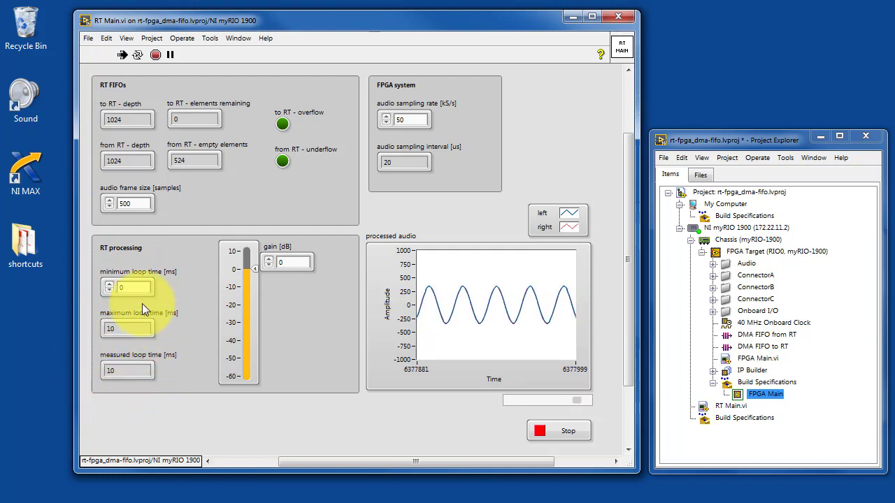
Step the minimum loop time up to 13 ms
left_click(109, 287)
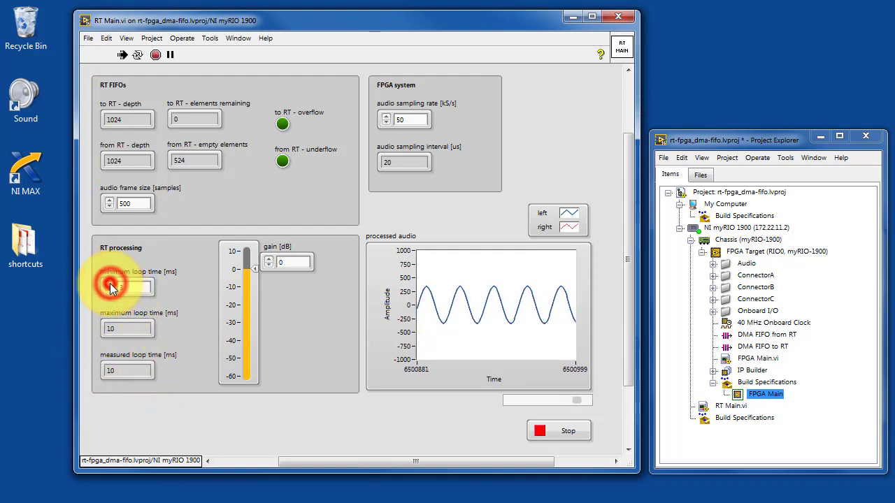
left_click(109, 286)
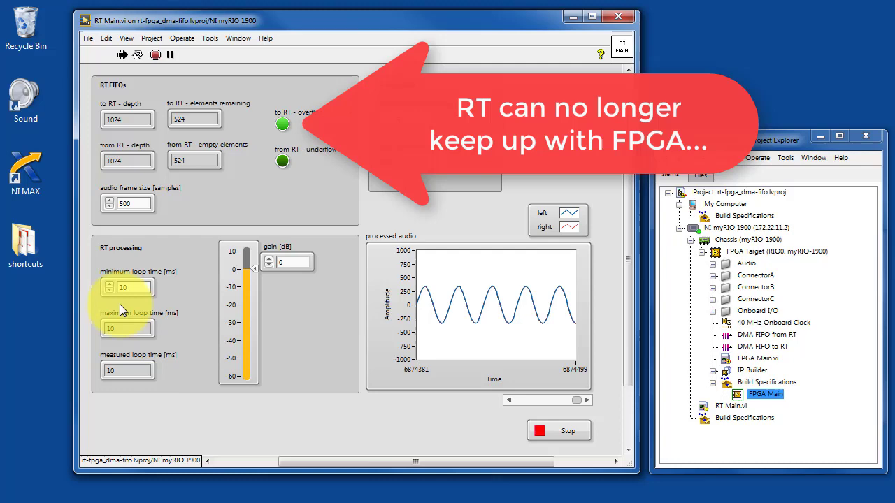
left_click(109, 286)
left_click(109, 285)
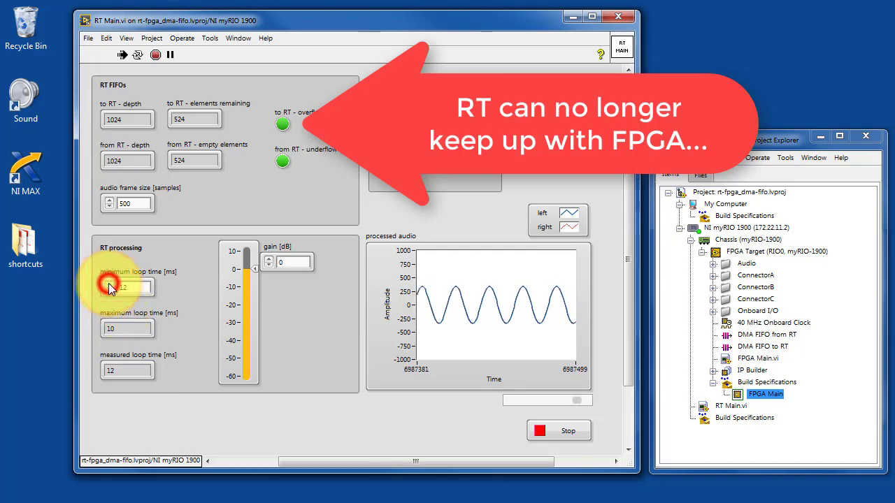
left_click(109, 286)
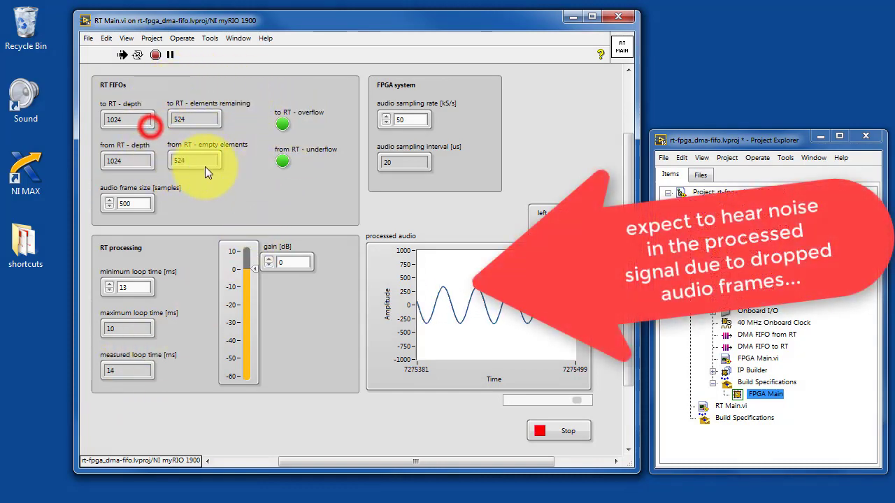
Step the minimum loop time down to 8 ms, back to 11 ms, then reinitialize values to default
left_click(110, 290)
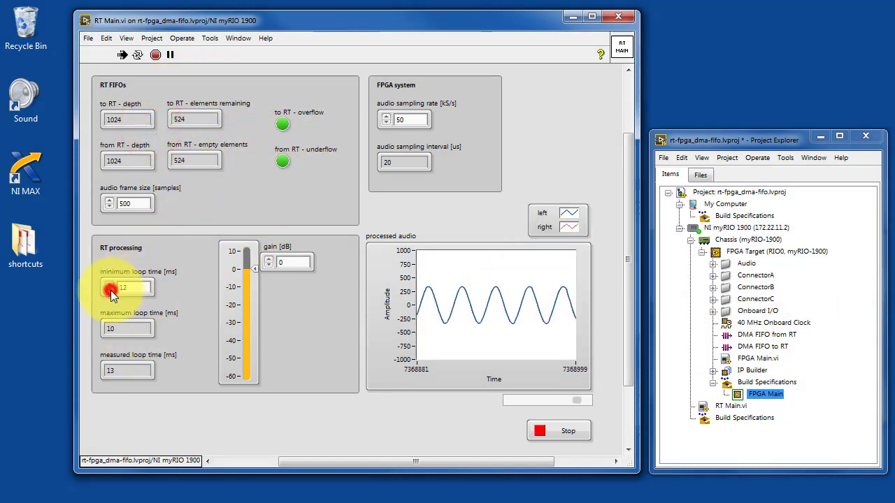
left_click(110, 291)
left_click(110, 291)
left_click(109, 290)
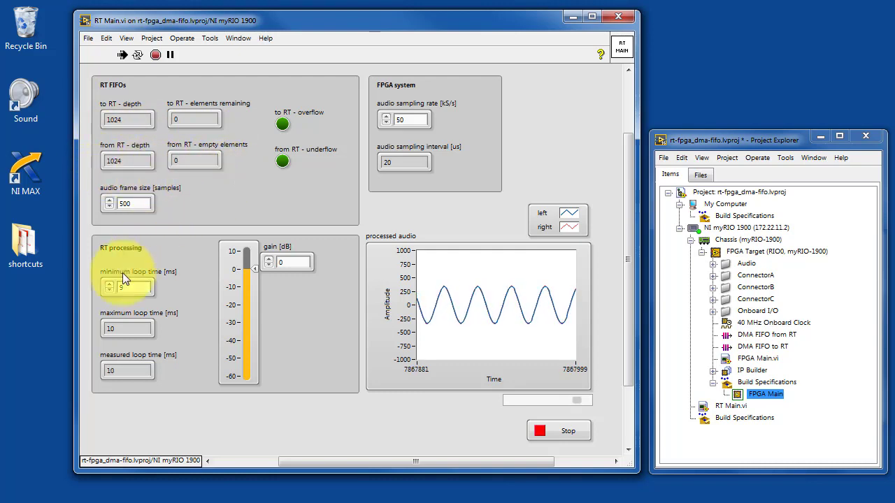
left_click(110, 290)
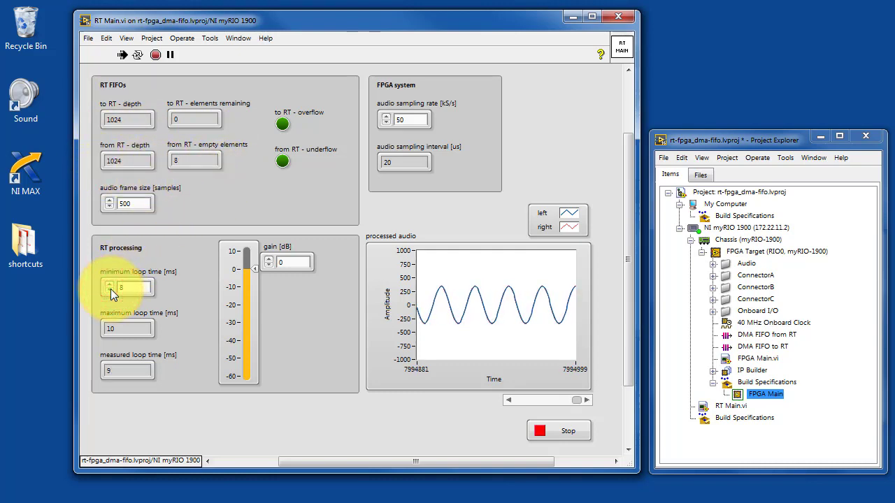
left_click(108, 283)
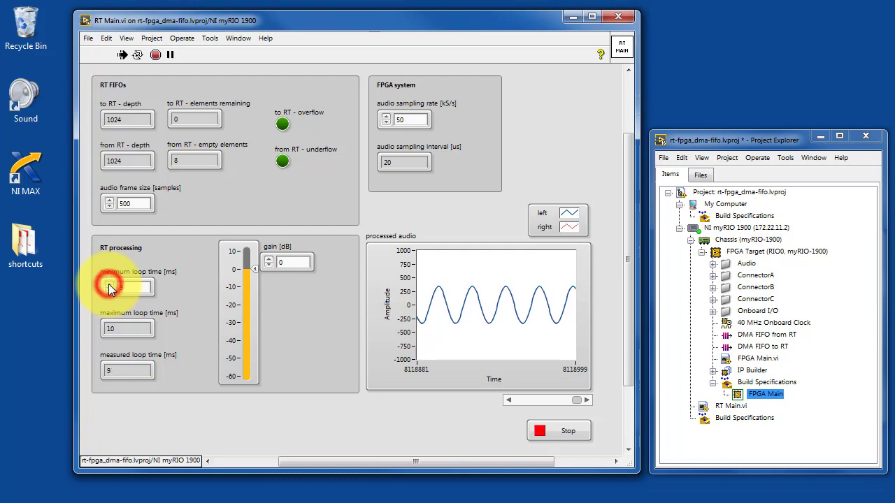
left_click(109, 284)
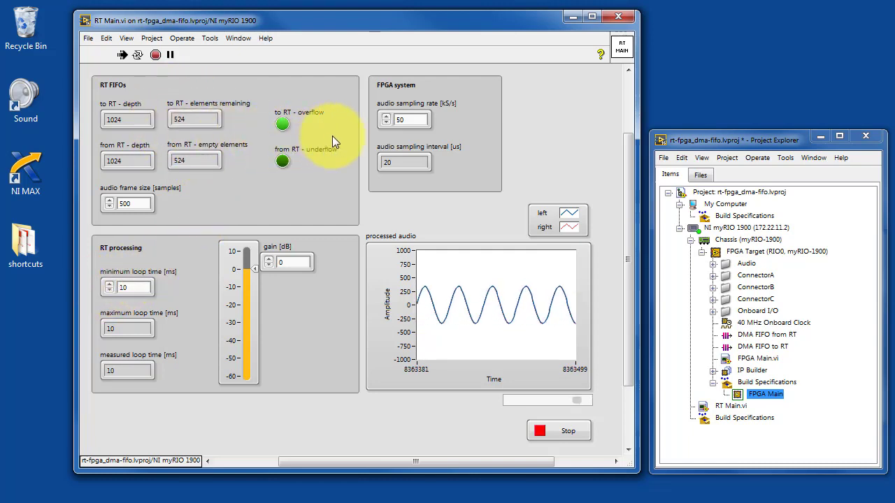
left_click(108, 285)
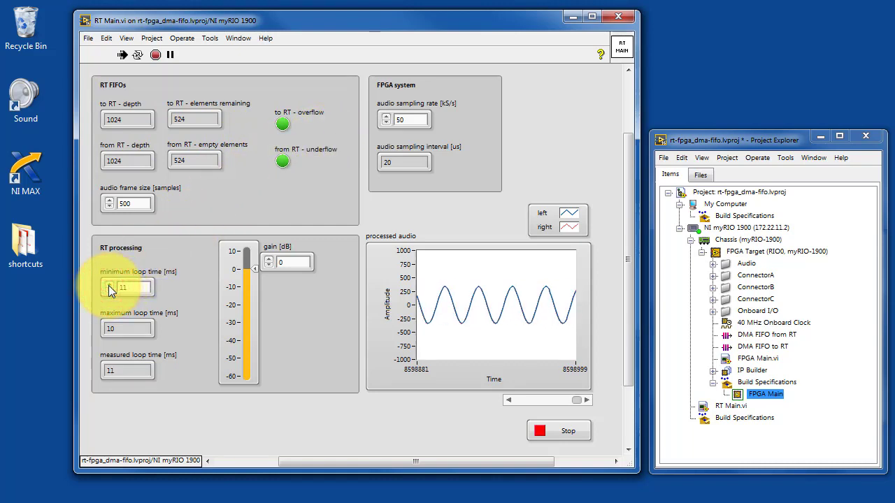
left_click(106, 38)
left_click(154, 152)
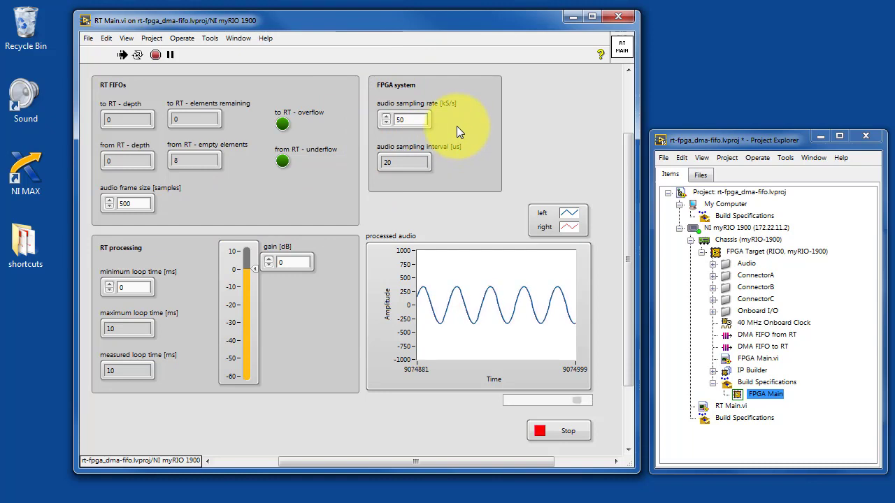
Set the audio sampling rate to 10, then 100, and finally 50 kS/s
double_click(396, 119)
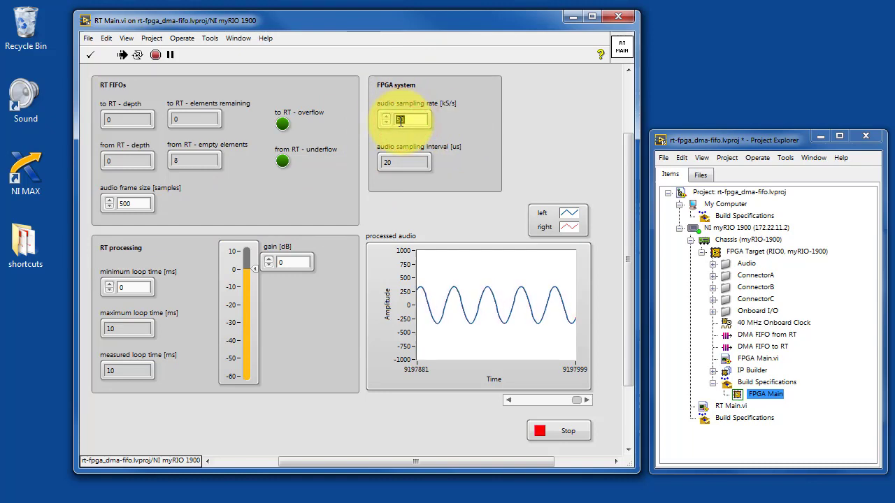
type("10")
left_click(458, 128)
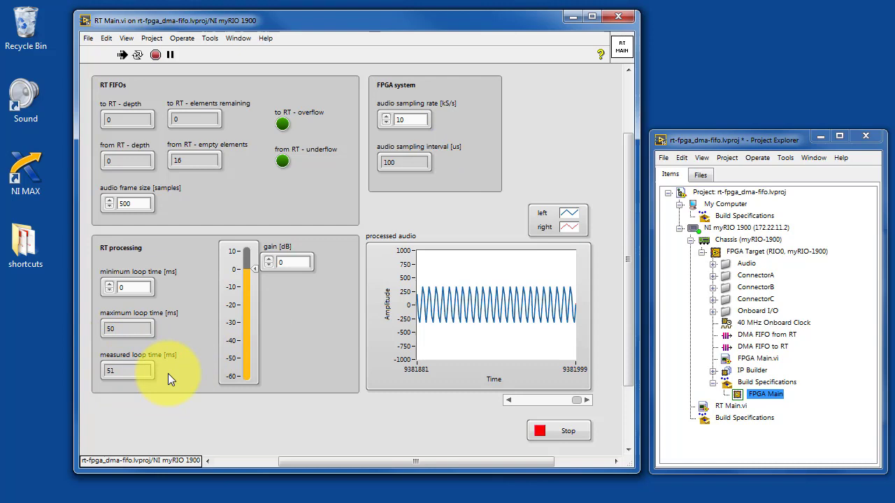
left_click(393, 120)
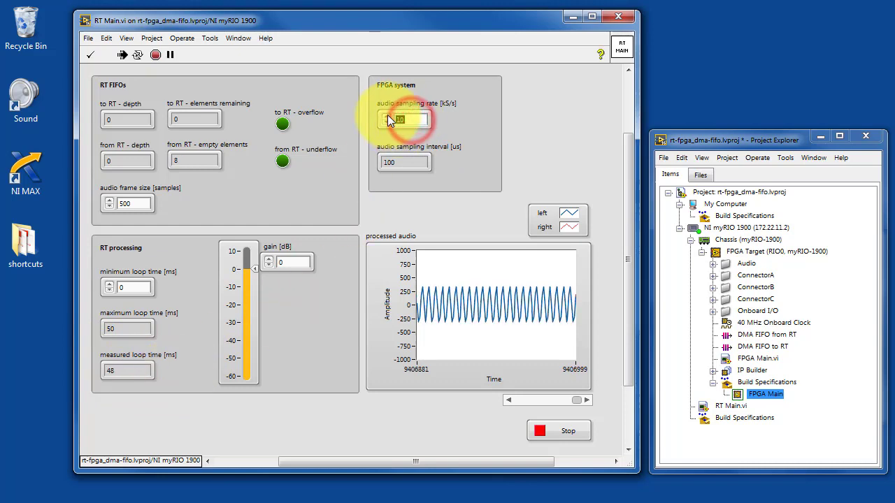
left_click(482, 124)
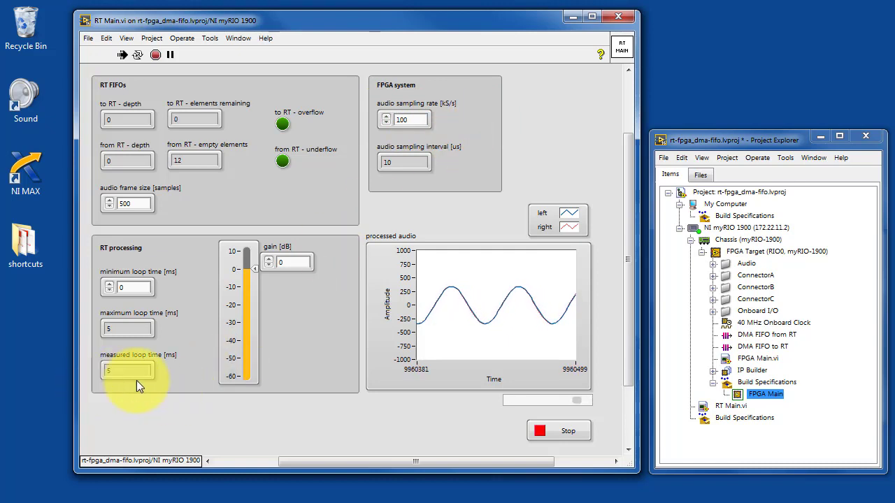
double_click(411, 118)
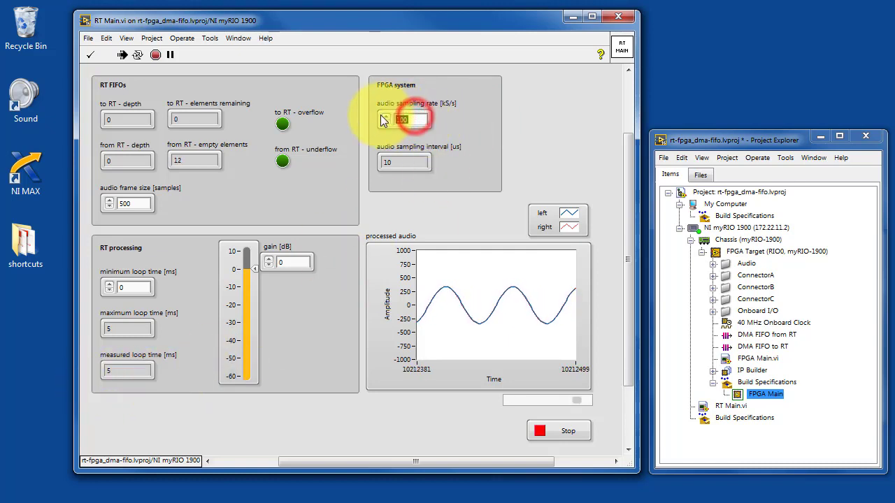
type("5")
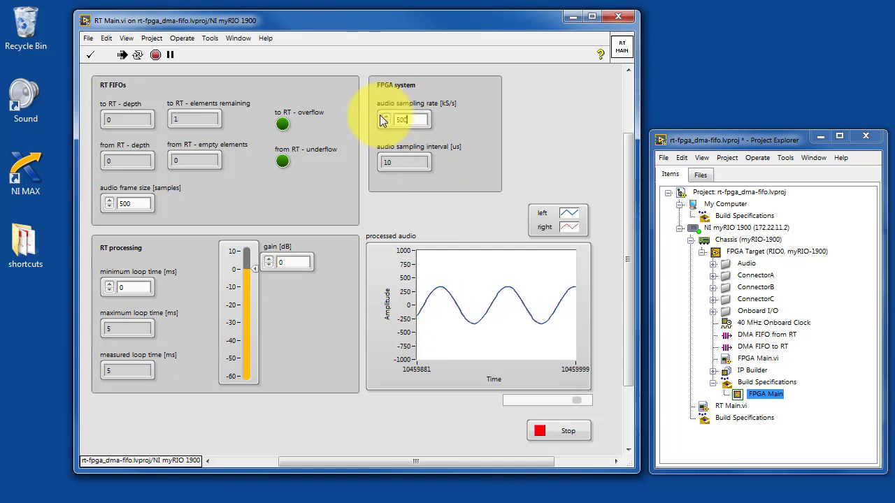
key("BackSpace")
left_click(476, 128)
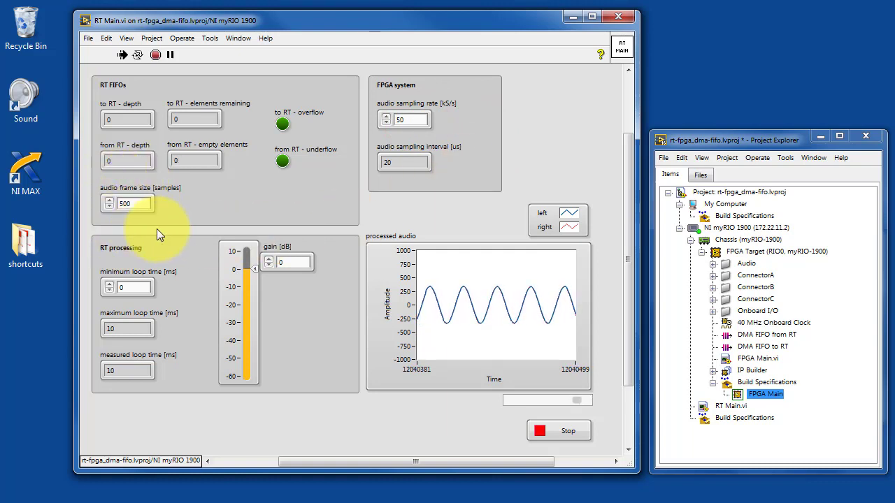
Set the audio frame size to 100, then 10000, and dismiss the FIFO depth error
double_click(138, 203)
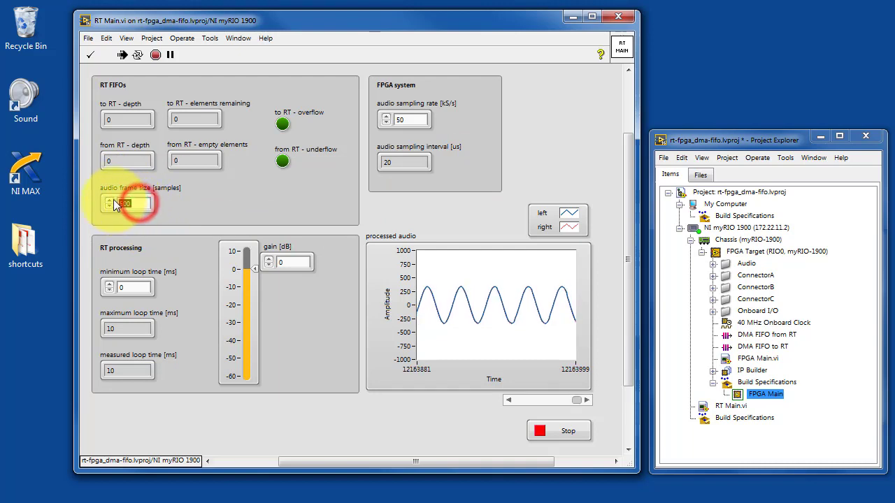
type("100")
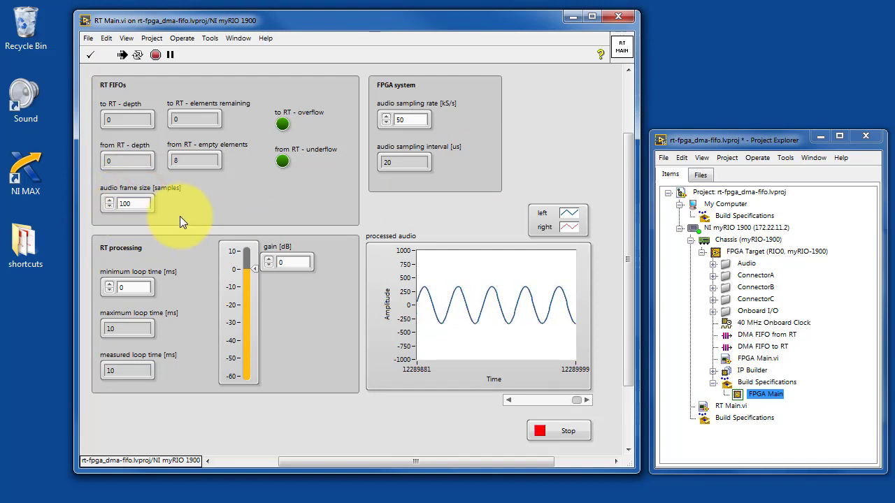
left_click(181, 204)
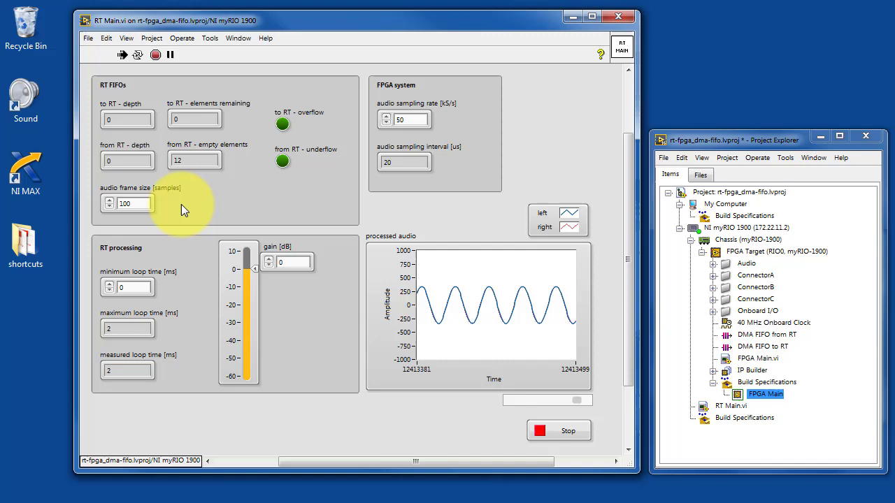
left_click(139, 203)
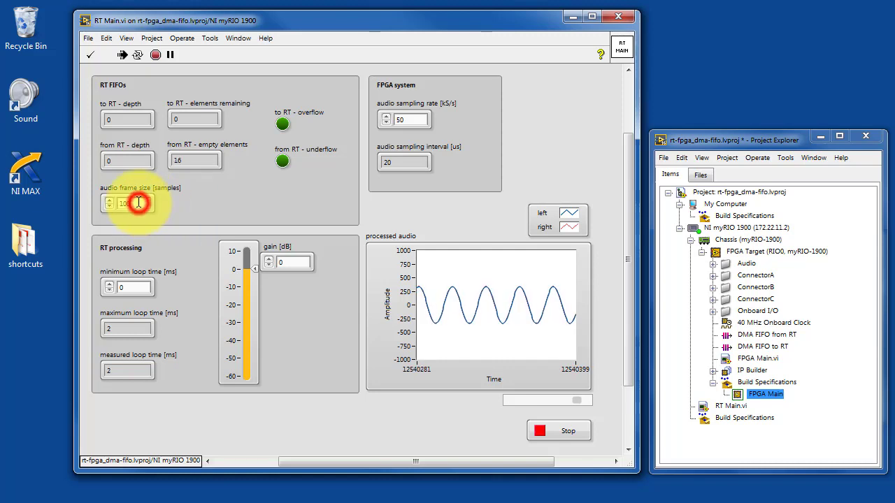
type("00")
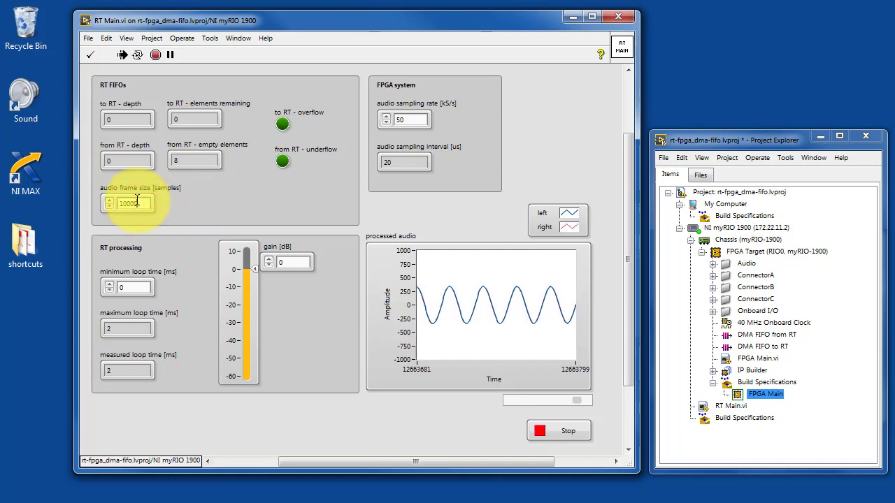
left_click(186, 202)
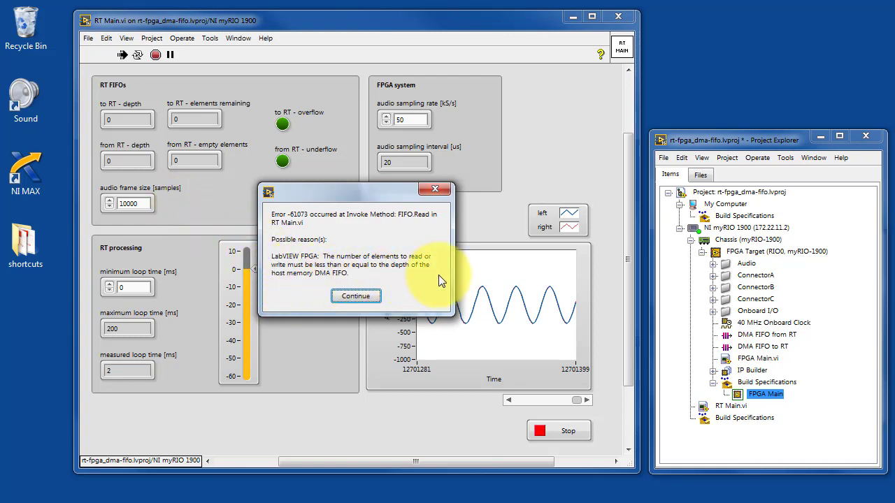
left_click(368, 300)
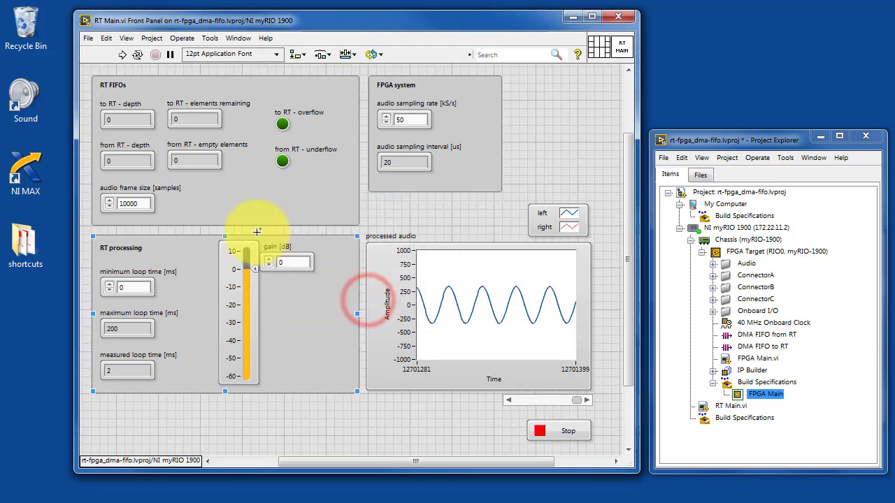
left_click(238, 215)
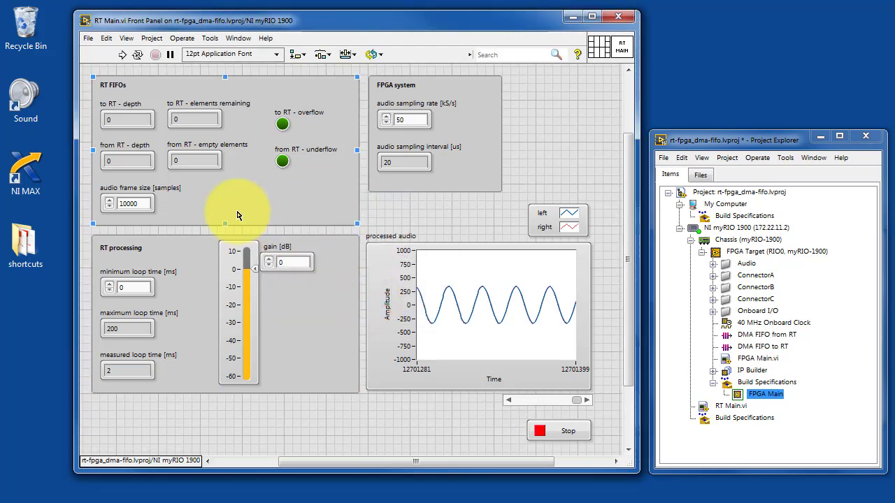
Reinitialize values to default, set the frame size to 1000, and run RT Main.vi
left_click(105, 38)
left_click(156, 153)
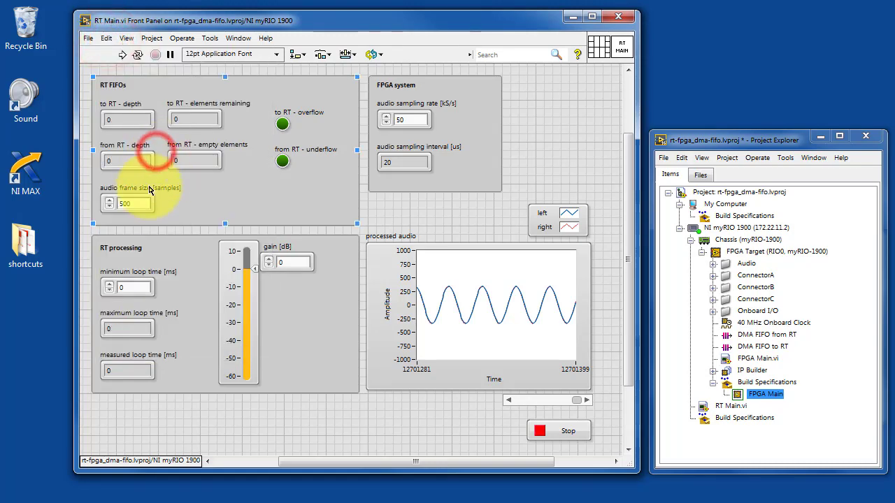
double_click(133, 203)
type("100")
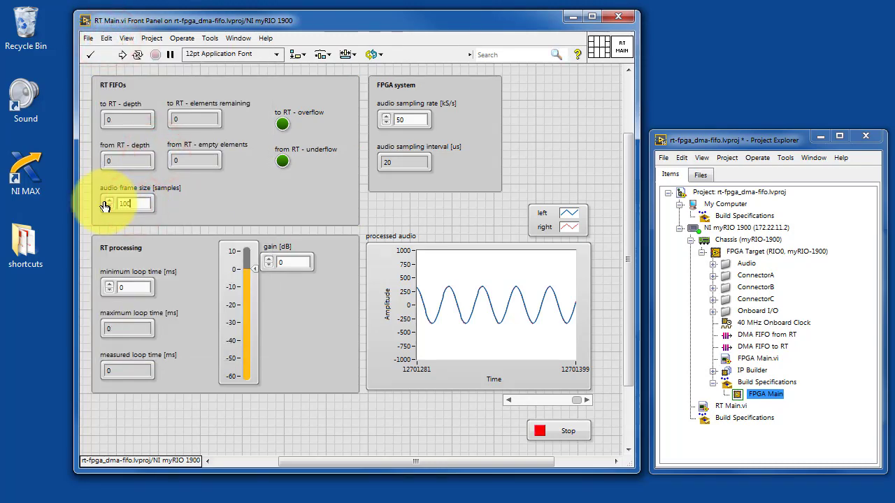
type("0")
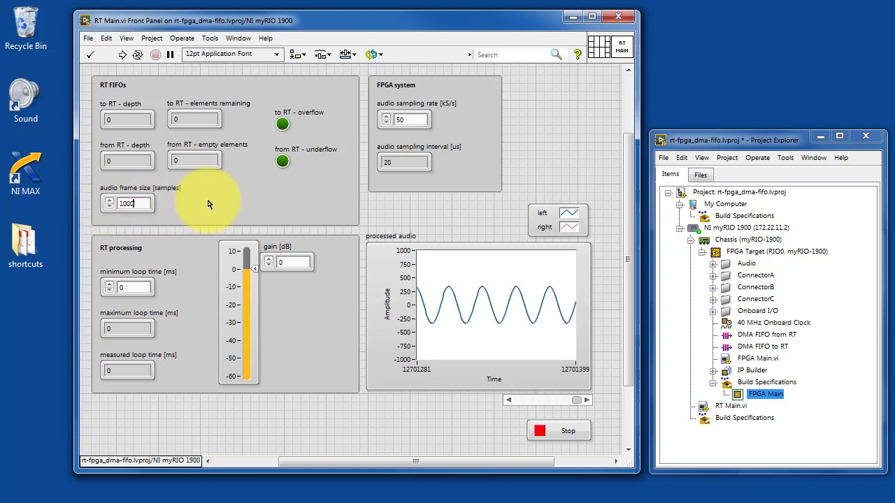
left_click(207, 200)
left_click(122, 55)
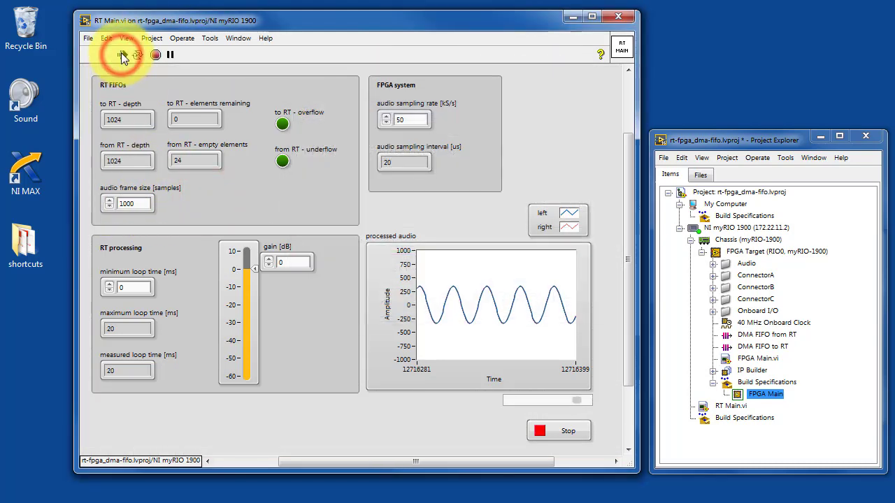
Set the frame size to 2000, dismiss the resulting FIFO depth error, and open the block diagram
left_click(111, 202)
type("2")
key("Return")
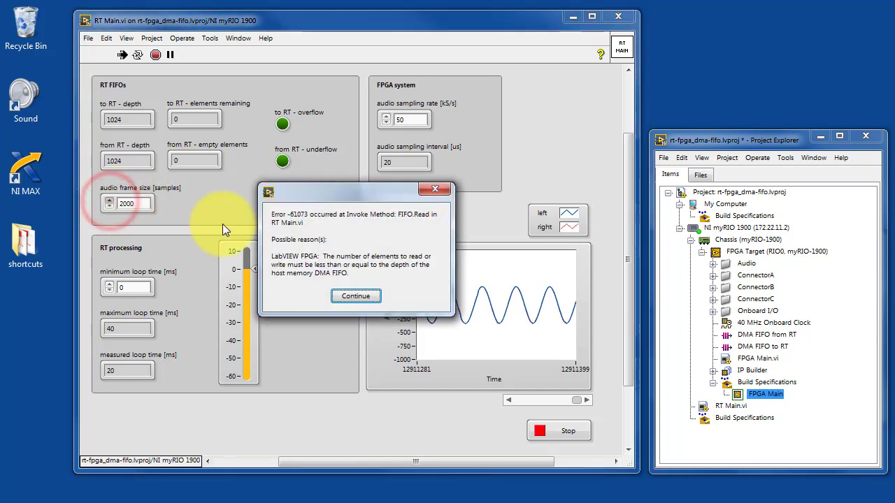
left_click(362, 294)
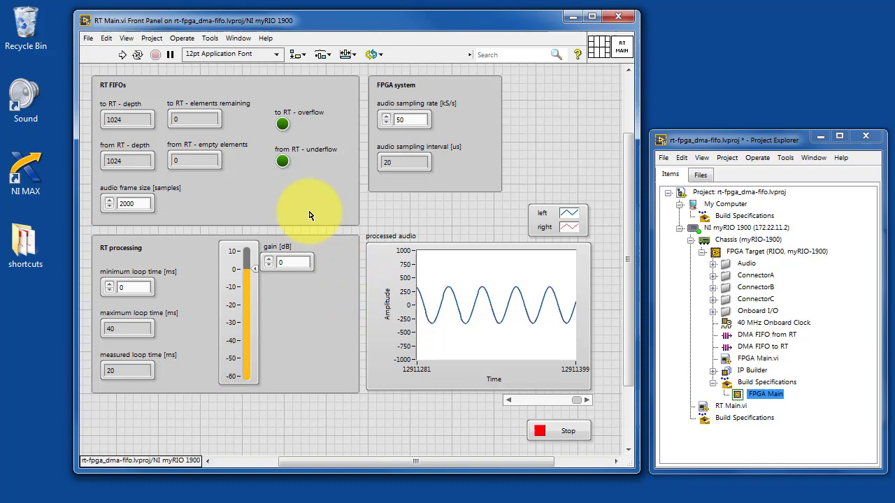
key("ctrl+e")
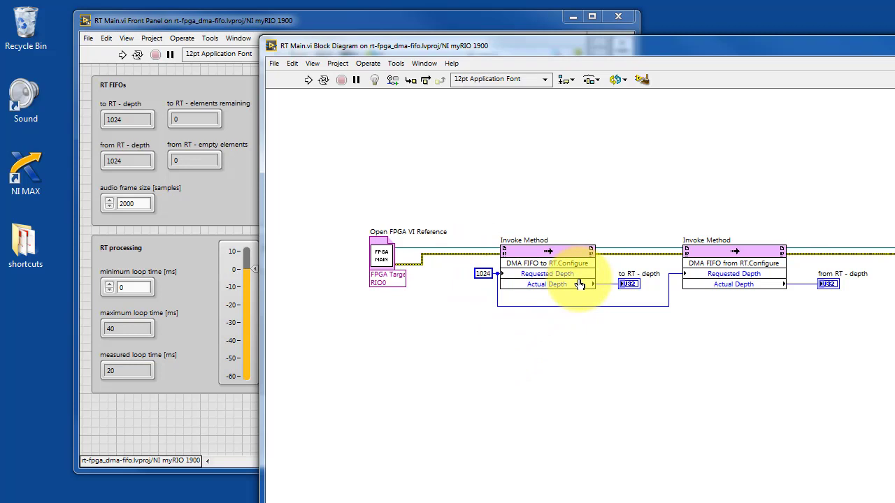
Select and then deselect the to RT - depth indicator beside the 1024 depth constant
left_click(625, 283)
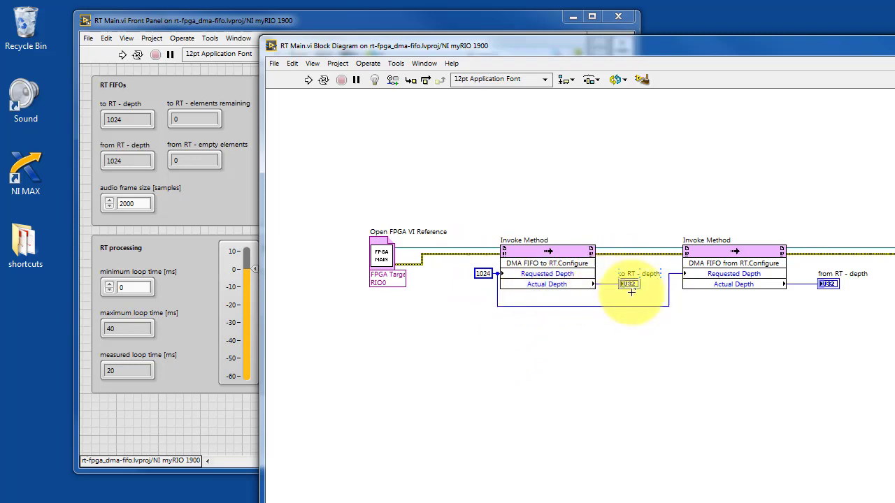
left_click(553, 320)
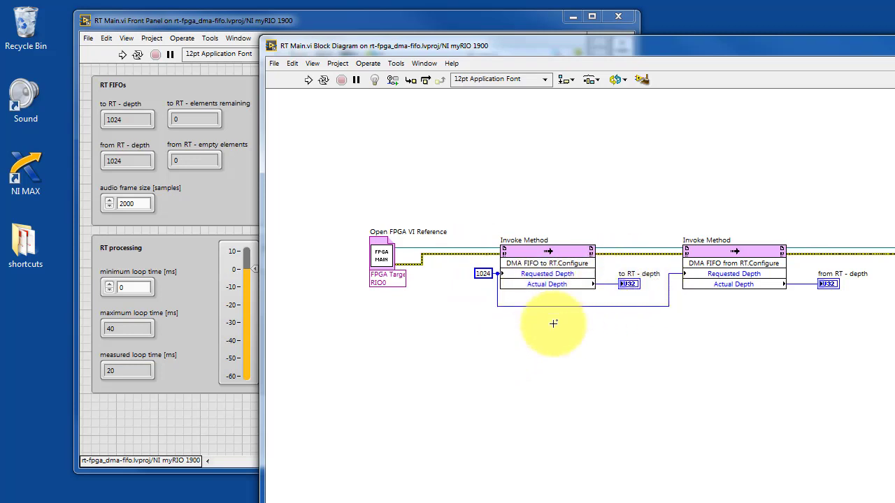